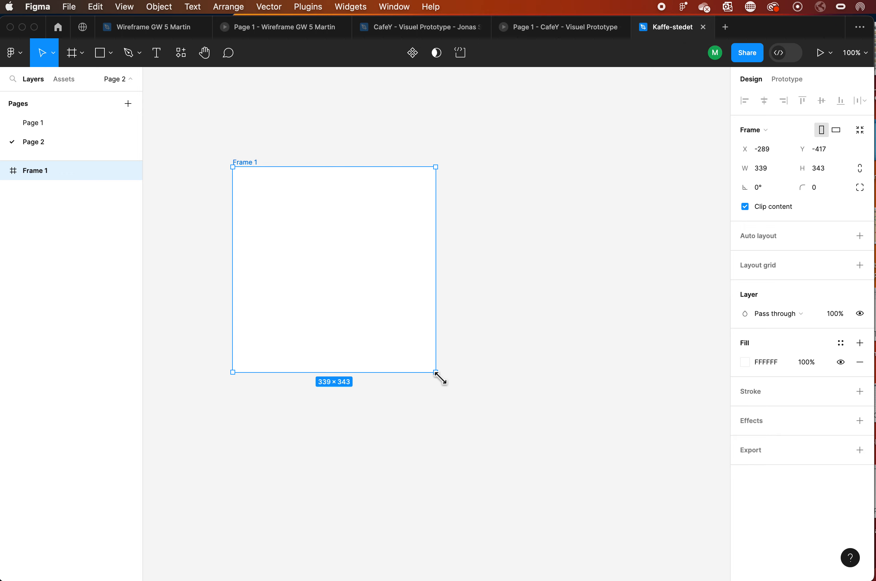
Rename the frame on Page 2 as Komponenter
double_click(37, 172)
text(Komponenter)
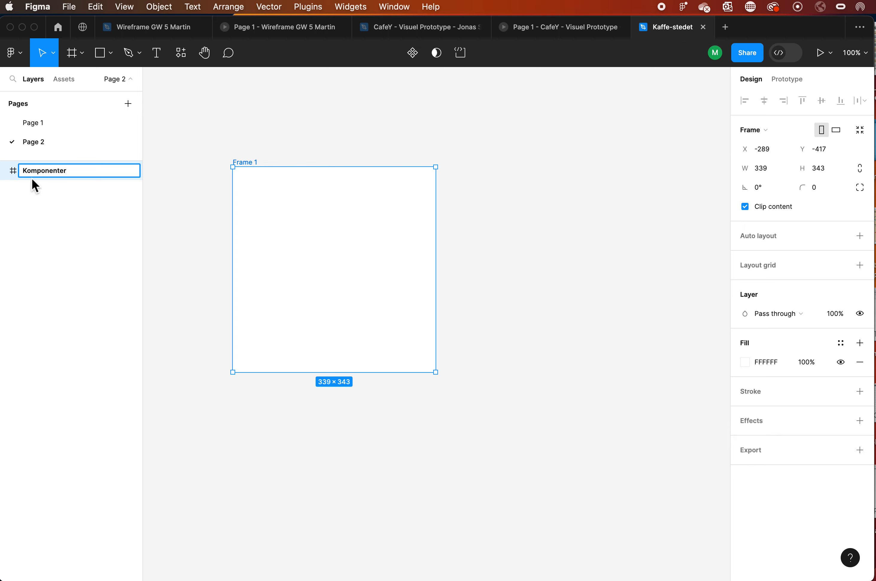
key(Return)
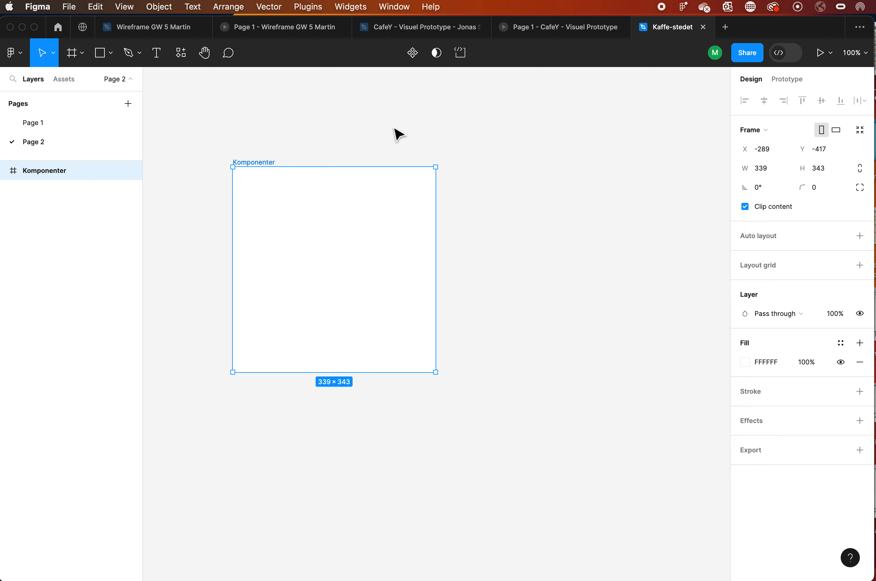
Draw a rectangle about 137 × 47 in the upper part of the Komponenter frame and set its corner radius to 35
click(103, 56)
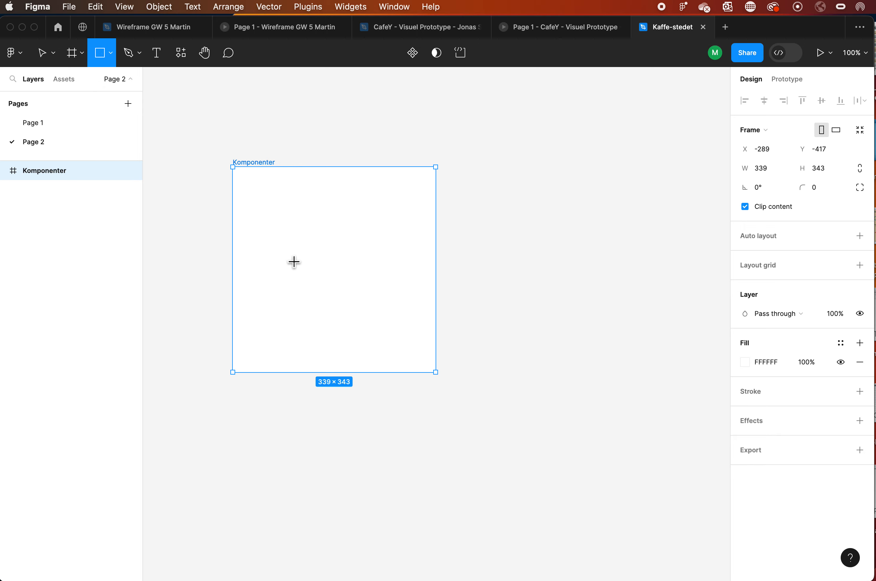
drag(282, 192, 366, 220)
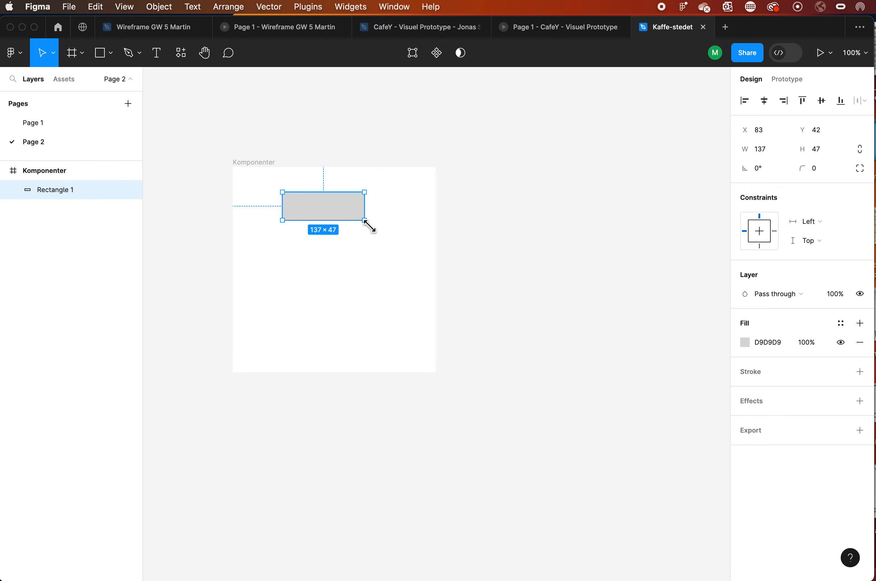
click(805, 173)
text(8)
key(Return)
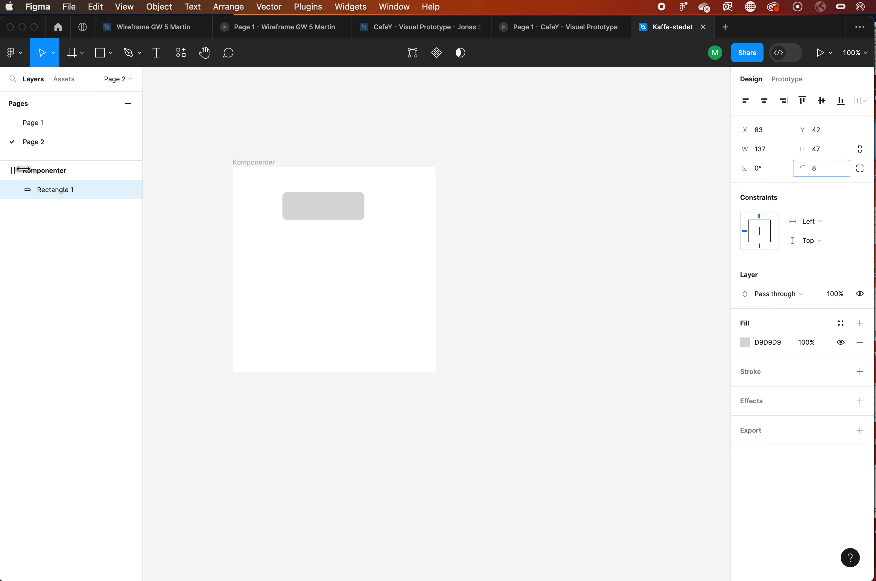
drag(22, 169, 802, 168)
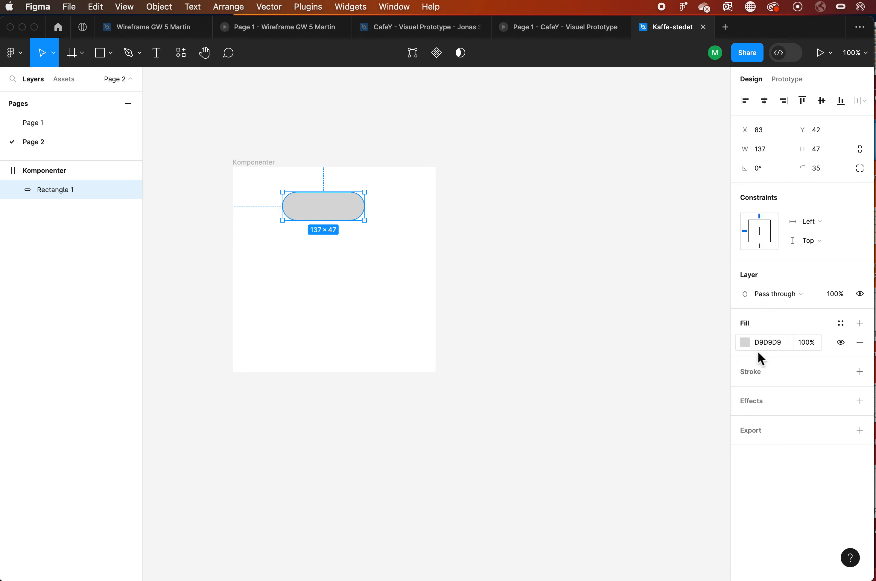
Set the rounded rectangle's fill to bright green 23E537
click(745, 343)
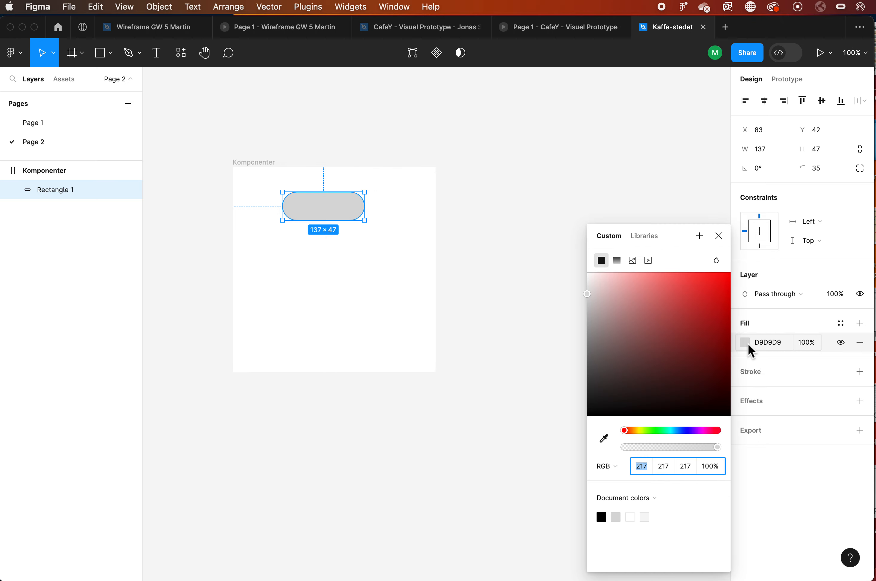
click(657, 429)
drag(670, 281, 709, 287)
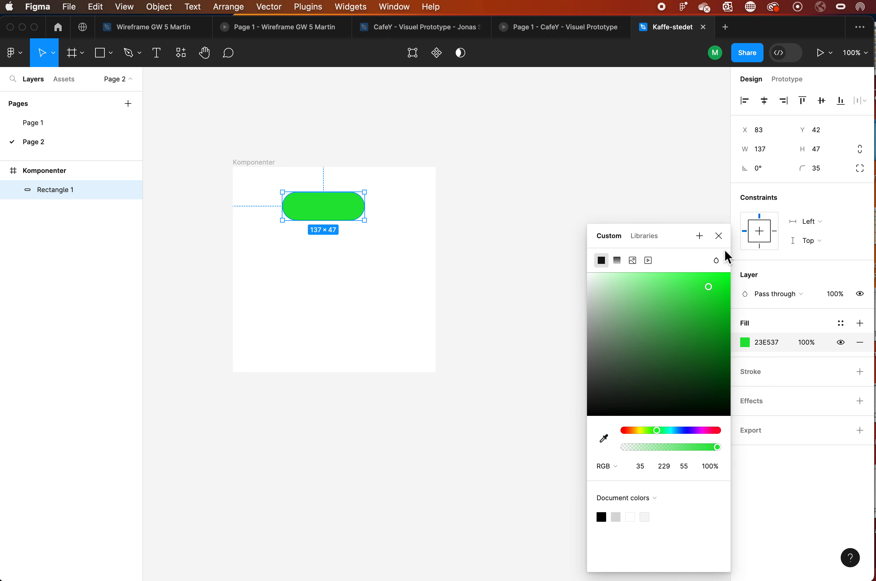
click(718, 235)
click(551, 279)
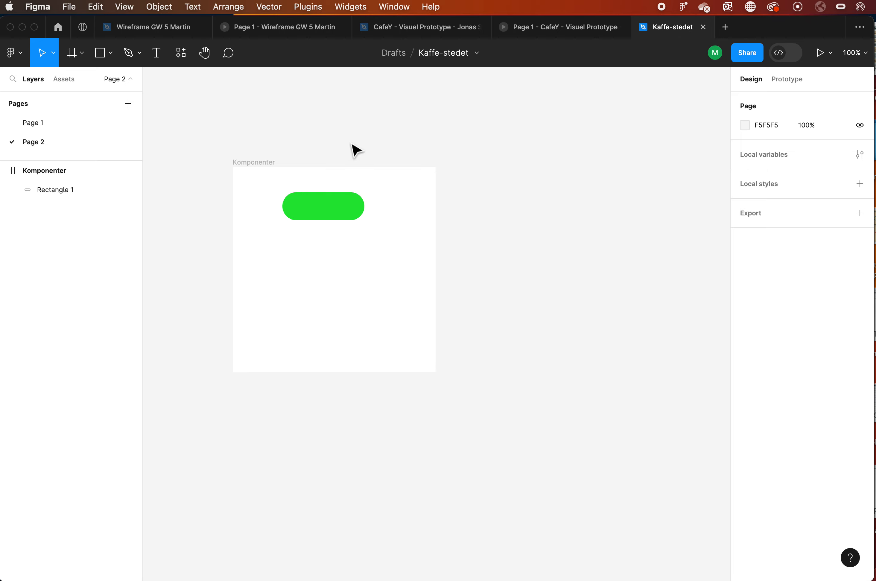
Add the text "Køb Nu!" on the green rounded rectangle
click(158, 57)
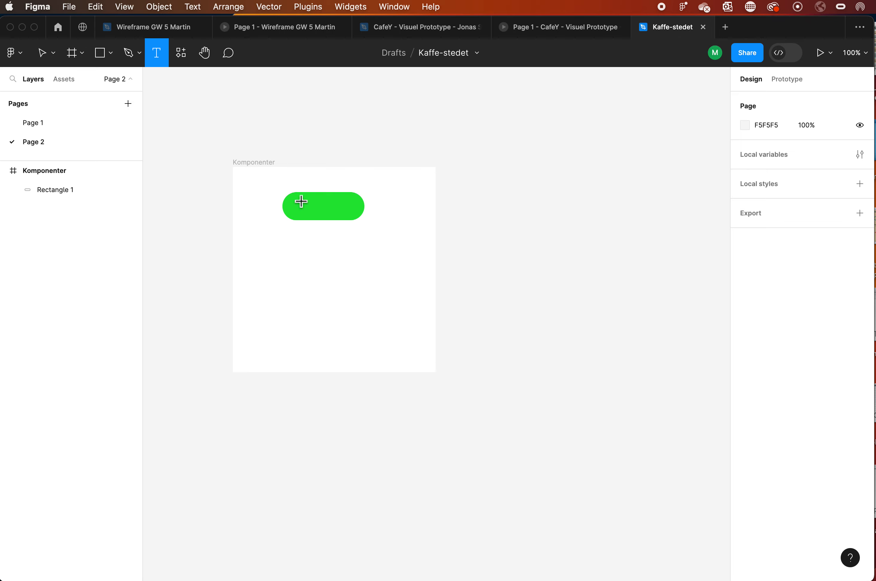
click(306, 210)
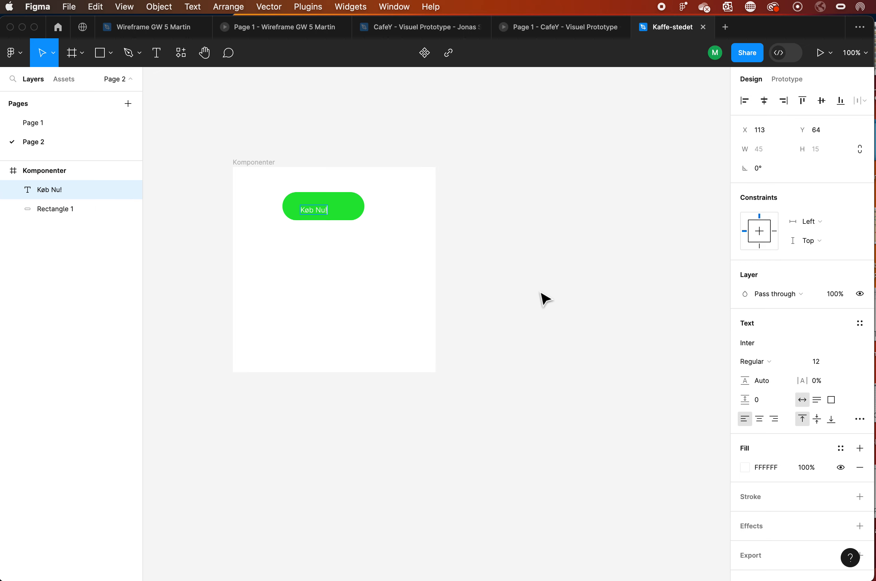
key(Escape)
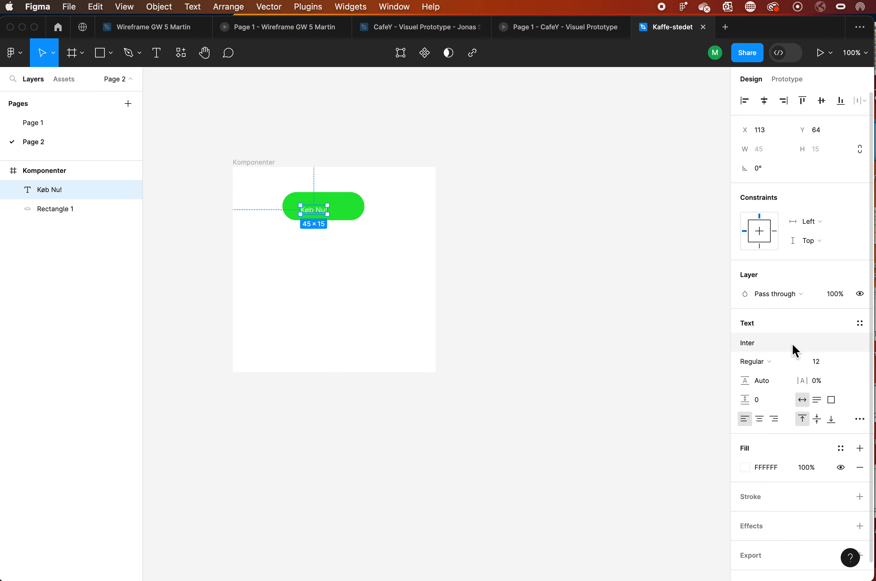
Set the "Køb Nu!" text's fill to dark grey 242424 and its font size to 24
click(744, 467)
drag(591, 350, 590, 400)
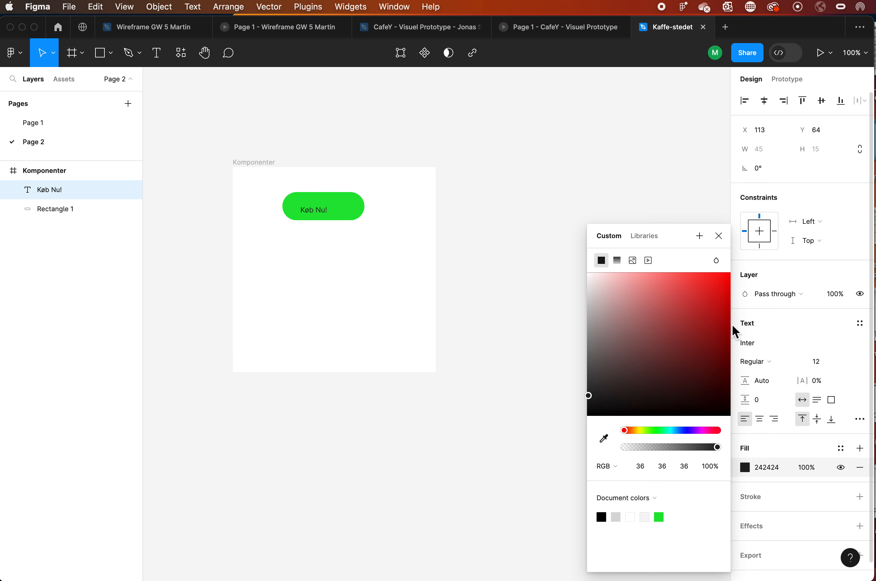
click(813, 332)
click(846, 362)
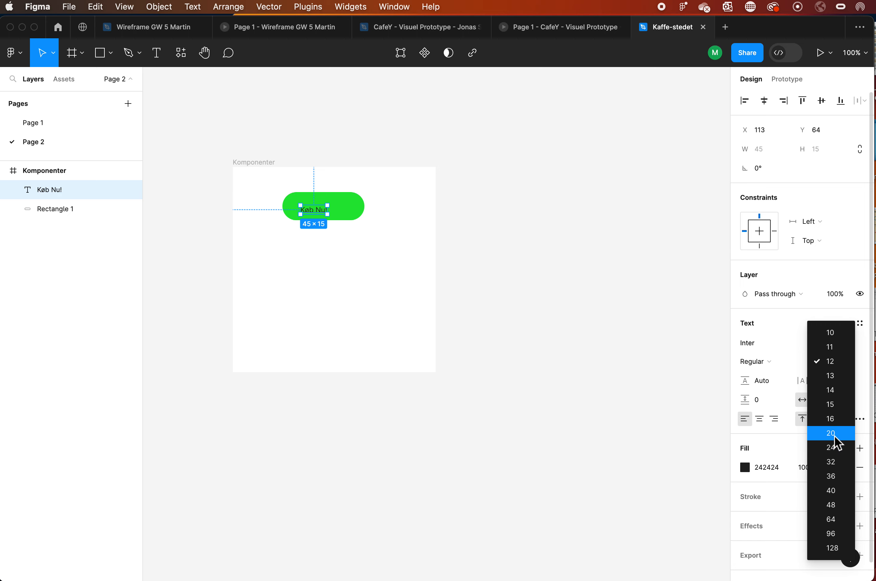
click(837, 434)
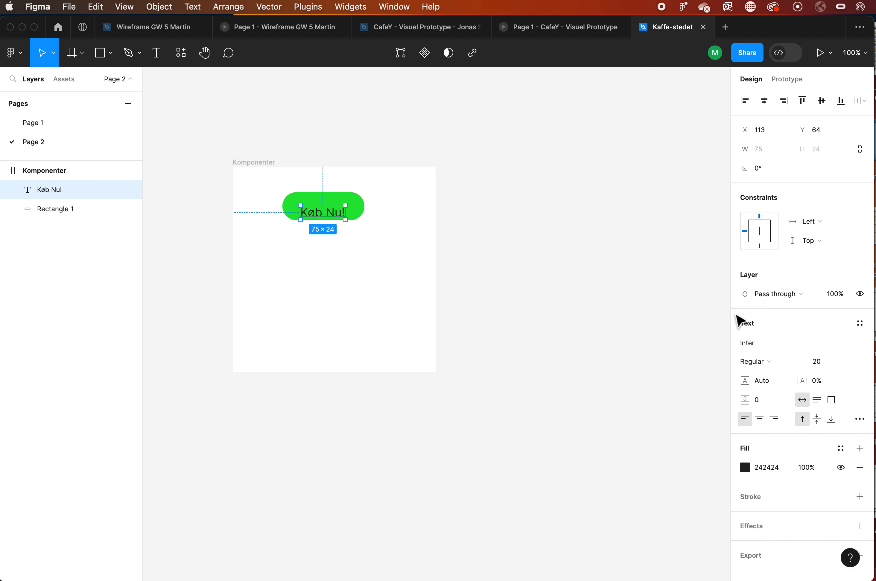
click(838, 364)
click(849, 363)
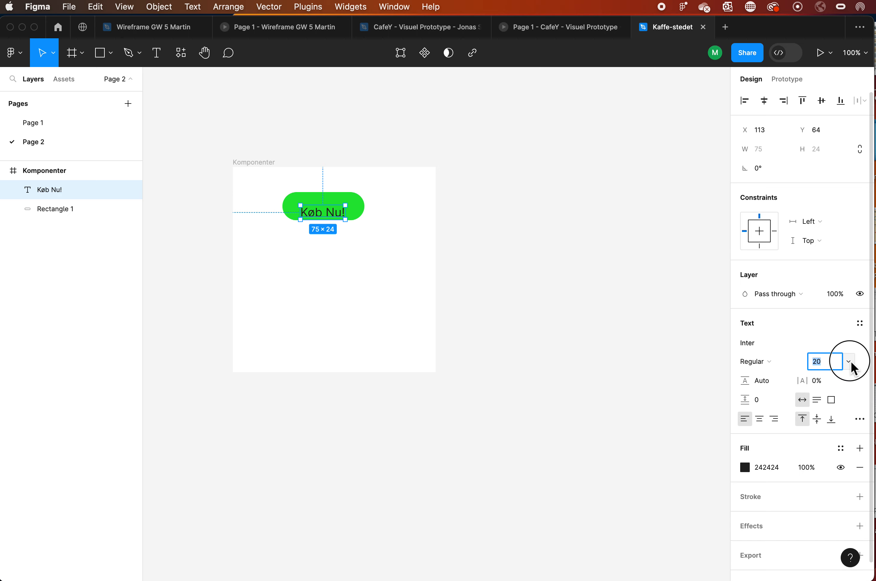
click(842, 384)
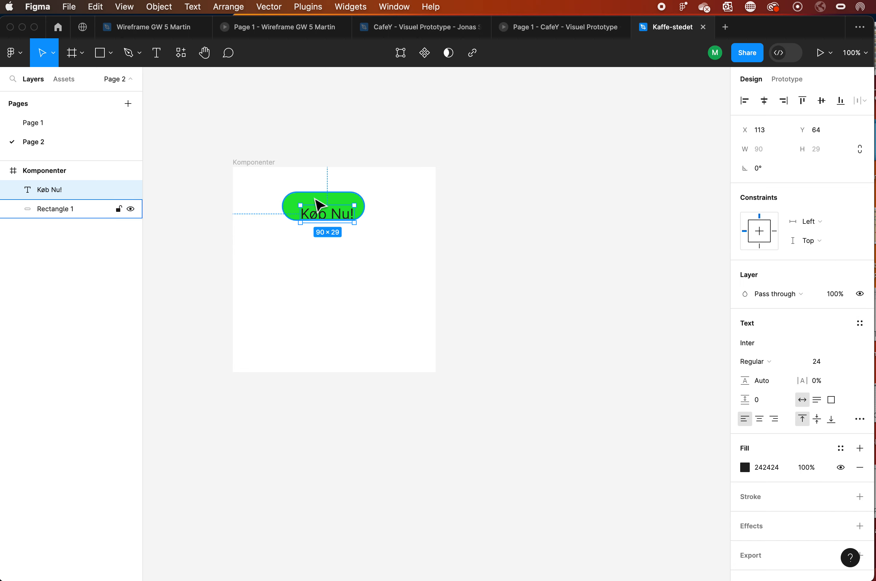
Move the "Køb Nu!" text to the middle of the green rectangle and set its alignment to centred
drag(332, 217, 326, 207)
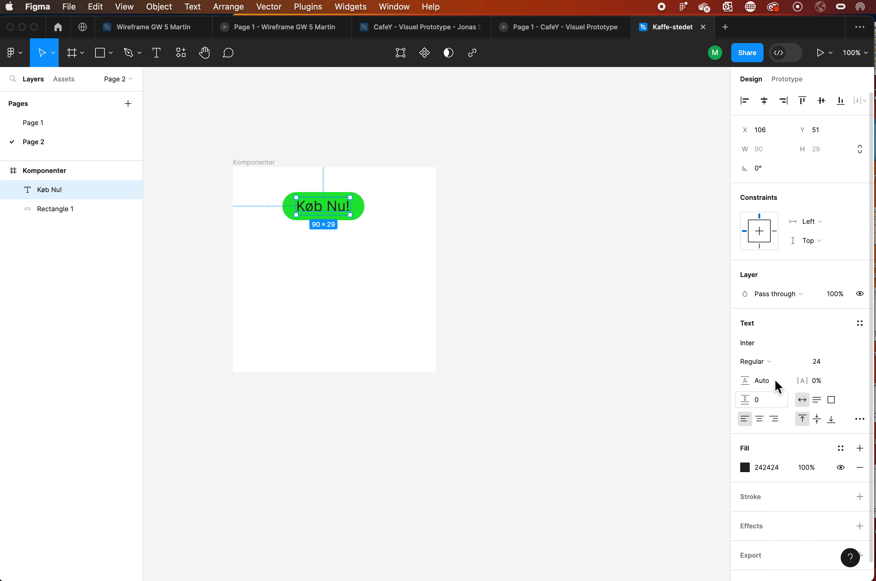
click(760, 421)
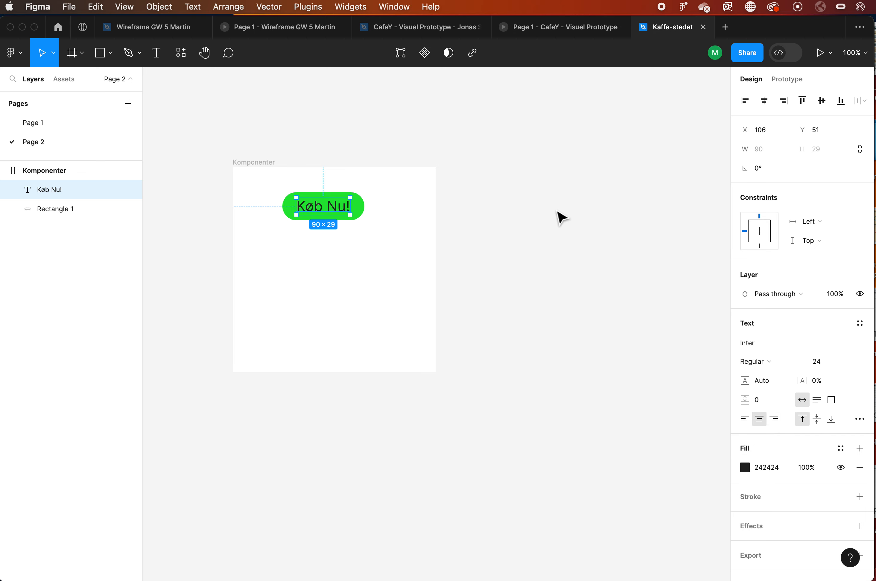
click(367, 285)
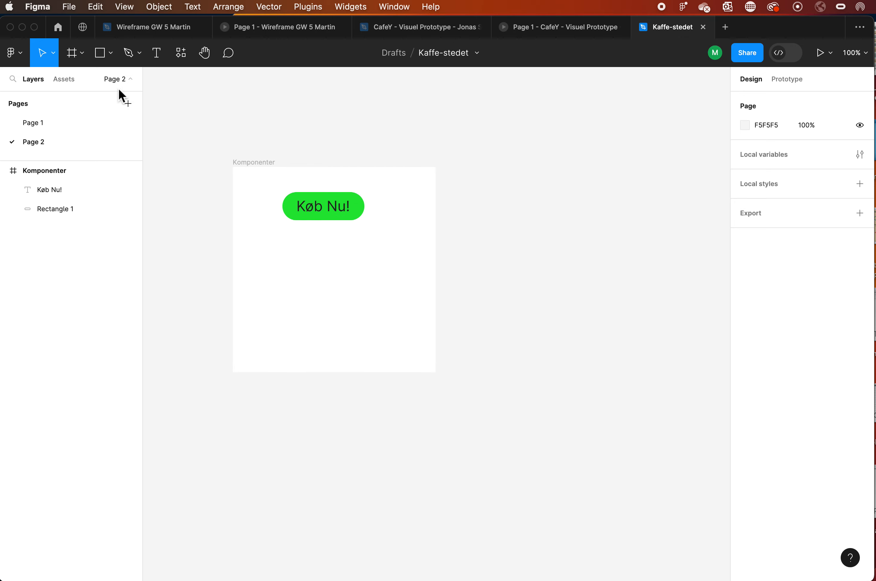
Create one component from the "Køb Nu!" text and the green rectangle, and name it Knap 1
drag(269, 183, 400, 238)
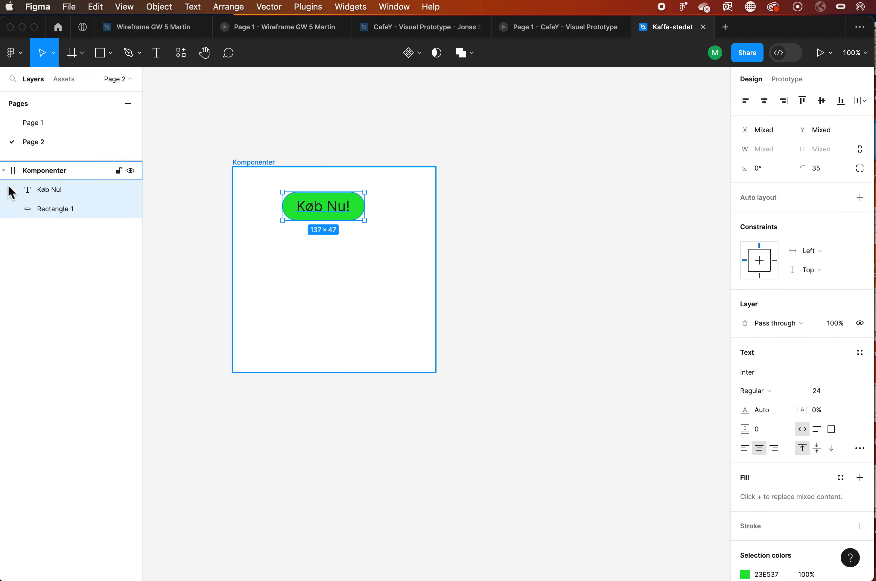
click(411, 53)
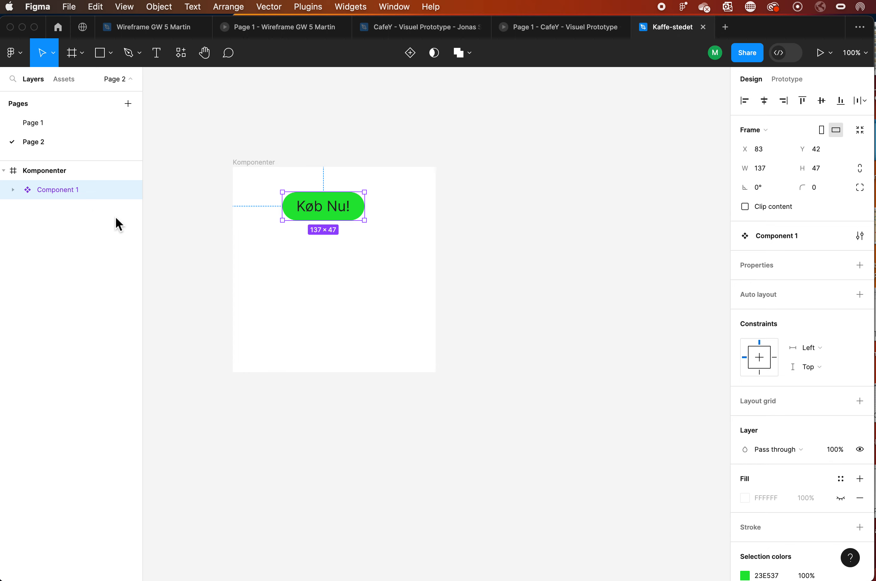
double_click(70, 191)
text(Knap)
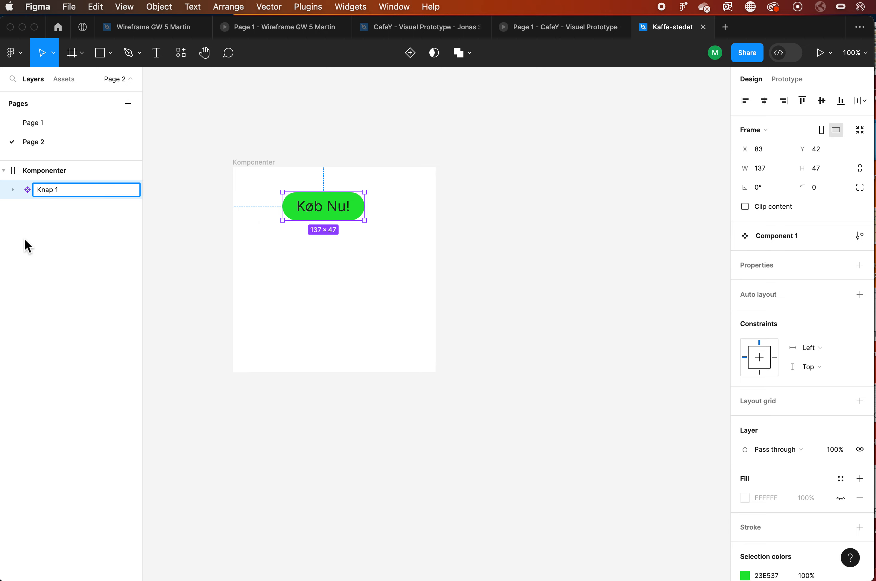
click(24, 238)
click(56, 188)
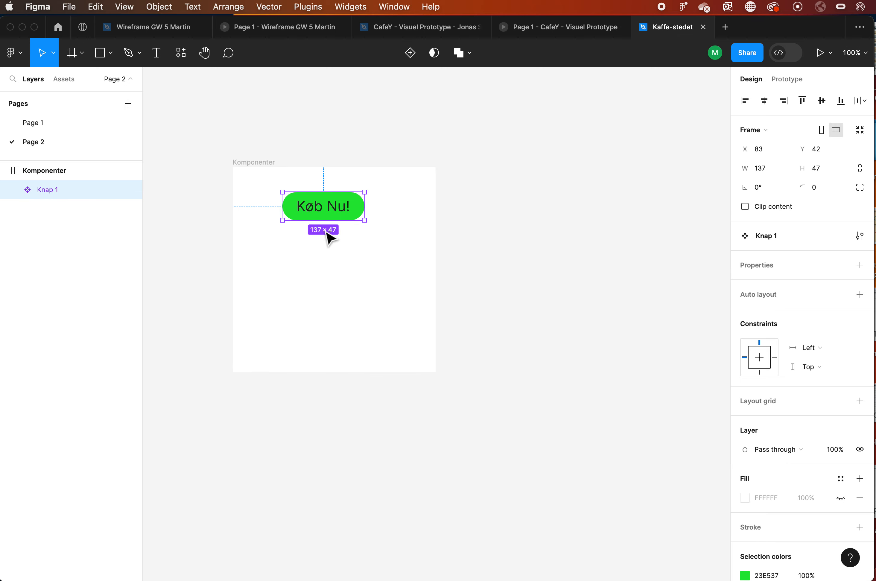
click(14, 190)
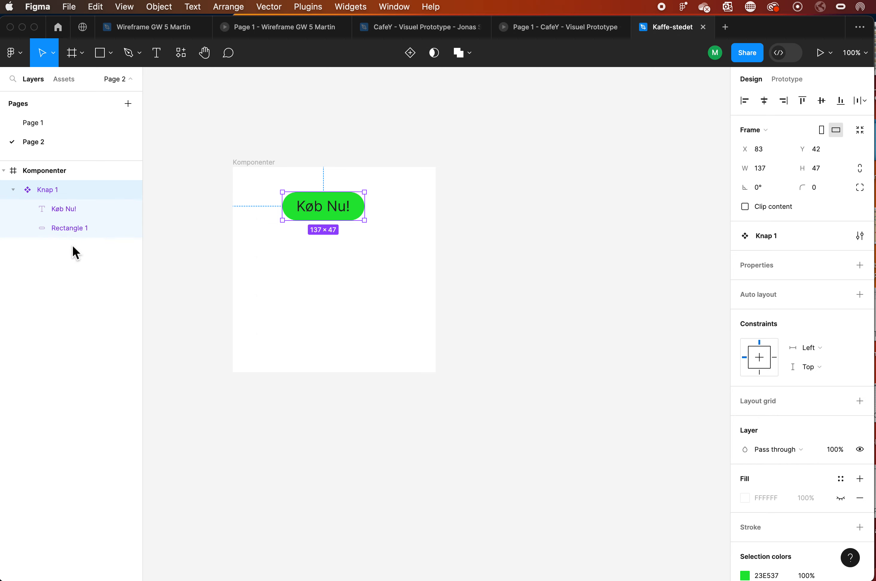
click(13, 191)
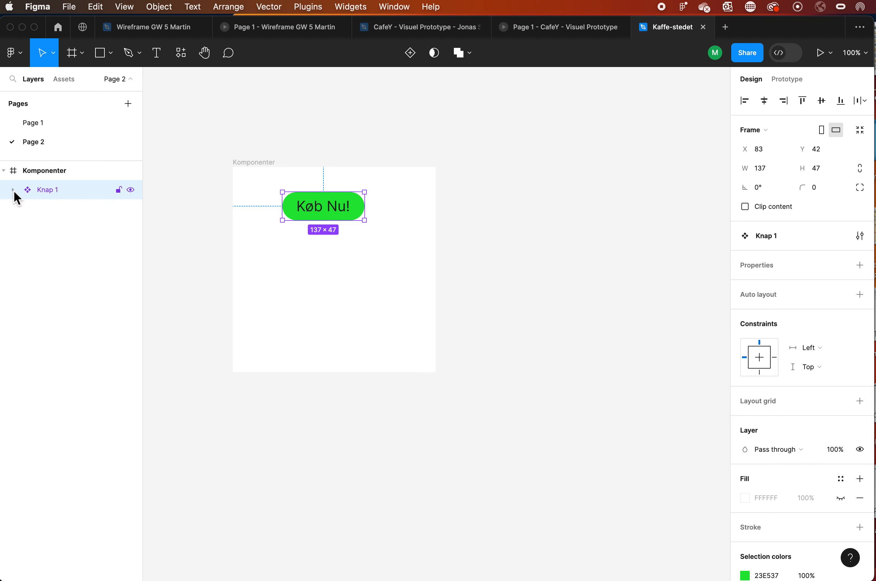
click(315, 290)
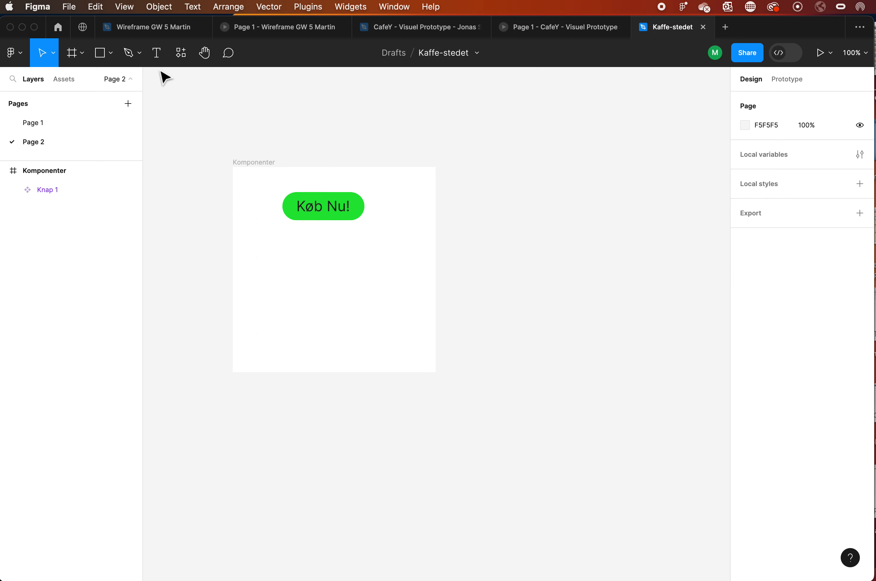
Add an iPhone 14 frame (390 × 844) beside the Komponenter frame
click(75, 57)
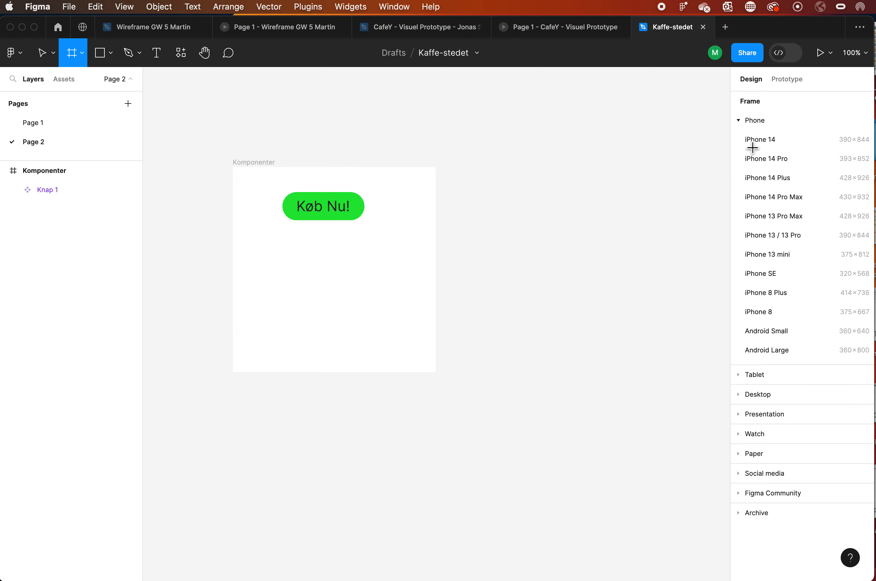
click(762, 139)
scroll(621, 234, right, 3)
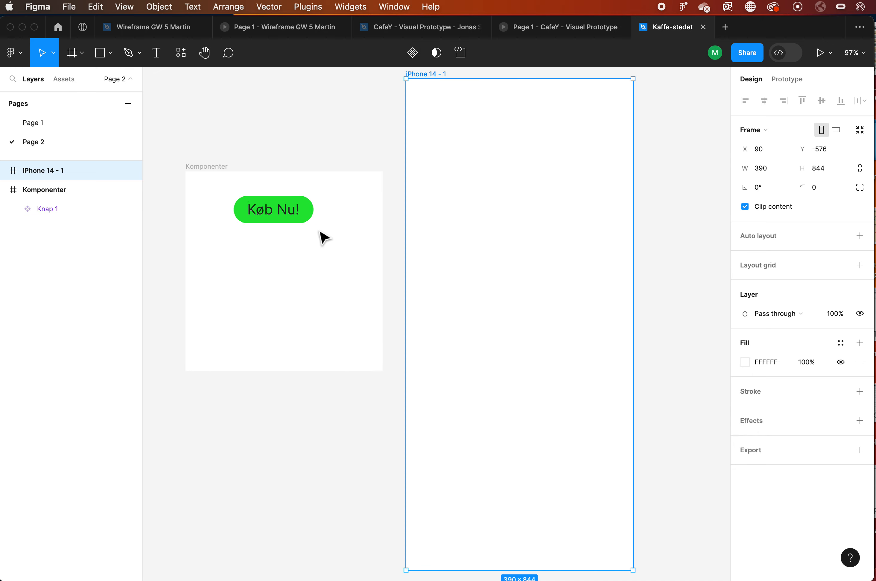
Place an instance of the local component Knap 1 in the upper part of the iPhone 14 frame
click(64, 80)
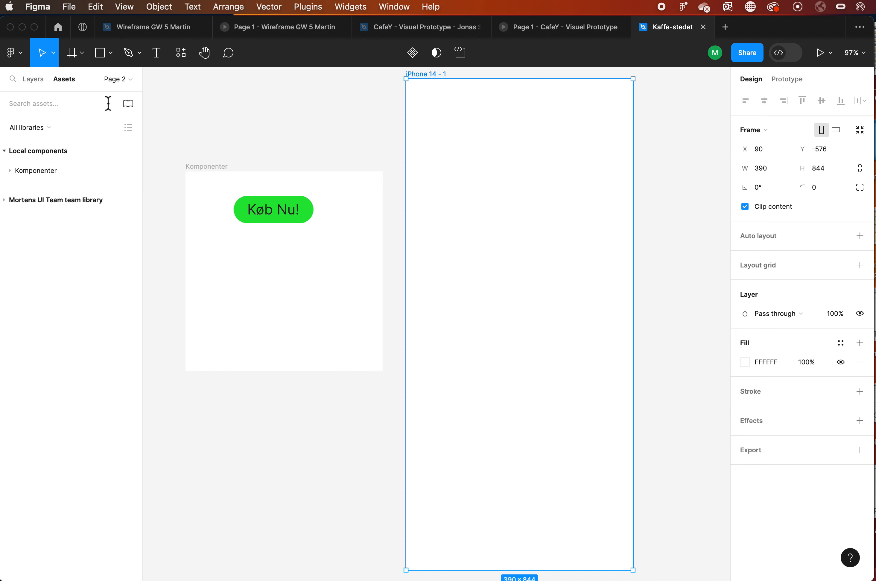
click(11, 172)
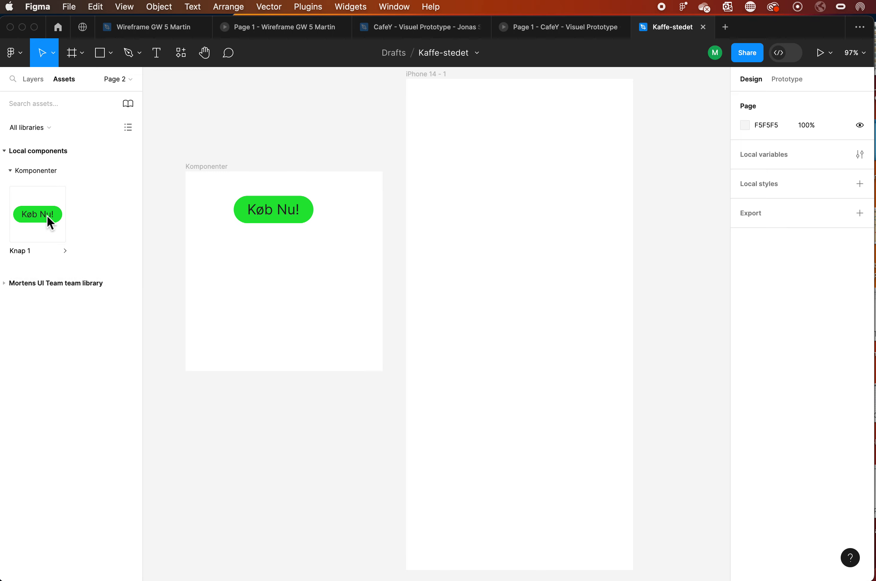
drag(47, 217, 535, 239)
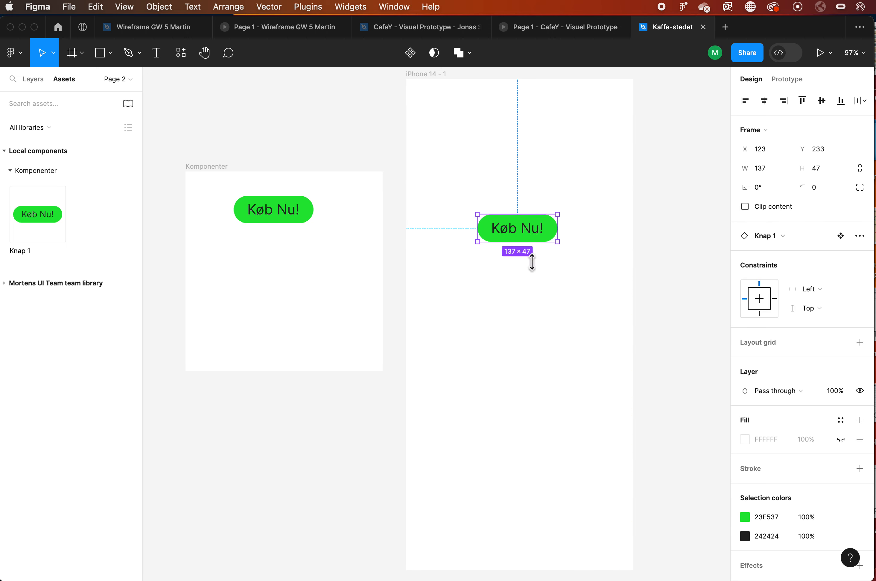
click(534, 320)
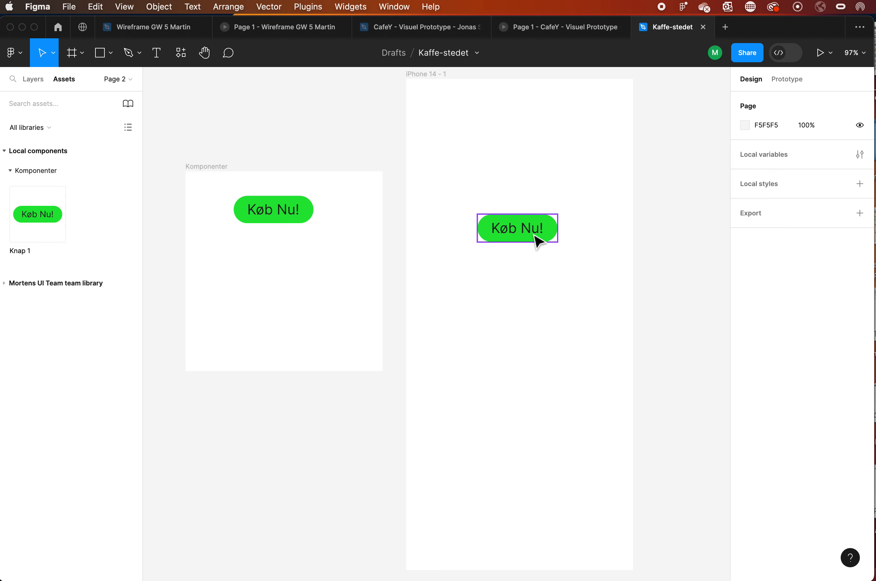
Place a second Knap 1 instance near the bottom of the iPhone 14 frame and shift the upper instance slightly to the left
drag(39, 211, 524, 489)
mouse_move(551, 228)
mouse_down()
mouse_move(534, 231)
mouse_move(543, 229)
mouse_up()
click(576, 265)
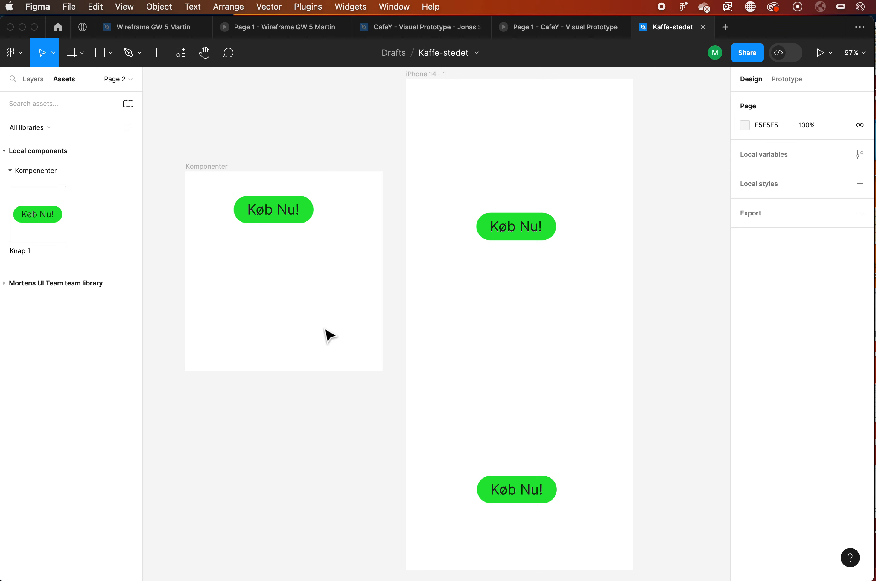
Replace the text of the main Knap 1 component in the Komponenter frame with "Læs mere", without the exclamation mark
click(308, 220)
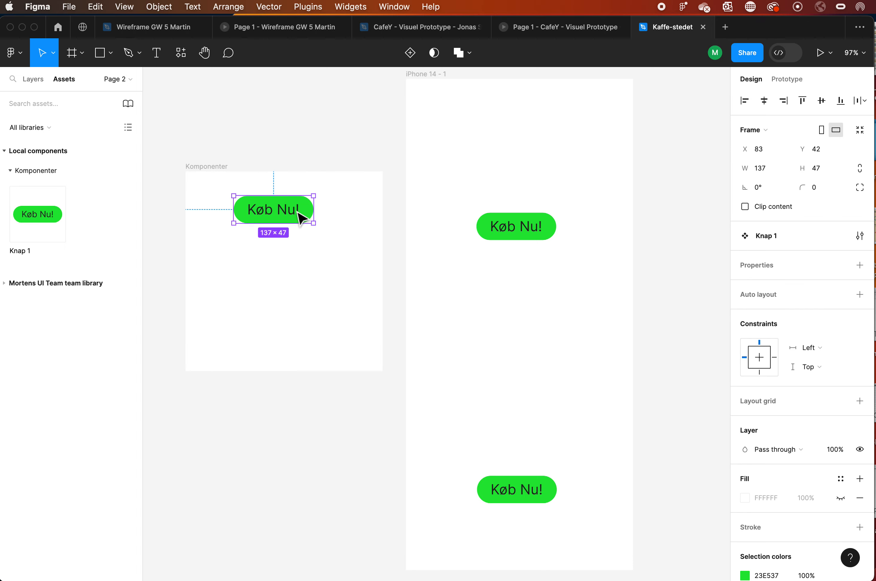
double_click(269, 218)
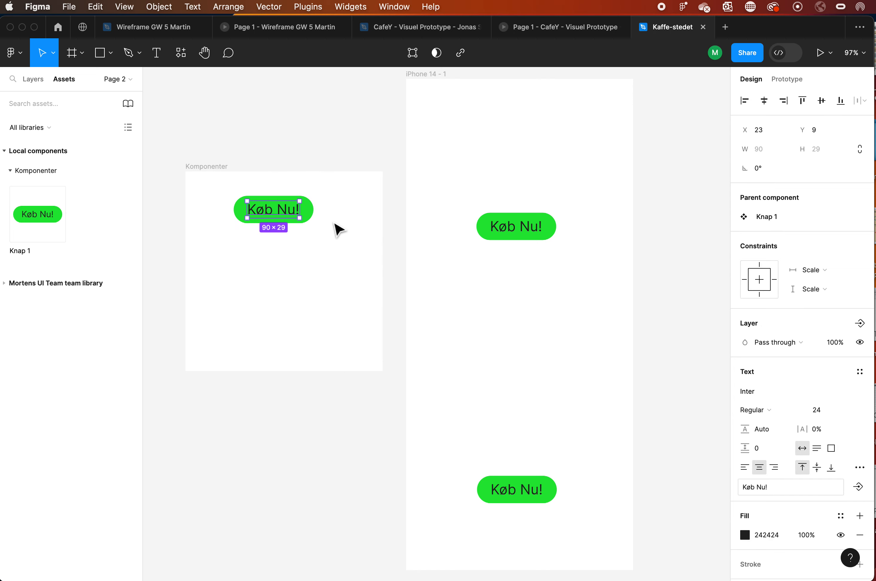
click(36, 81)
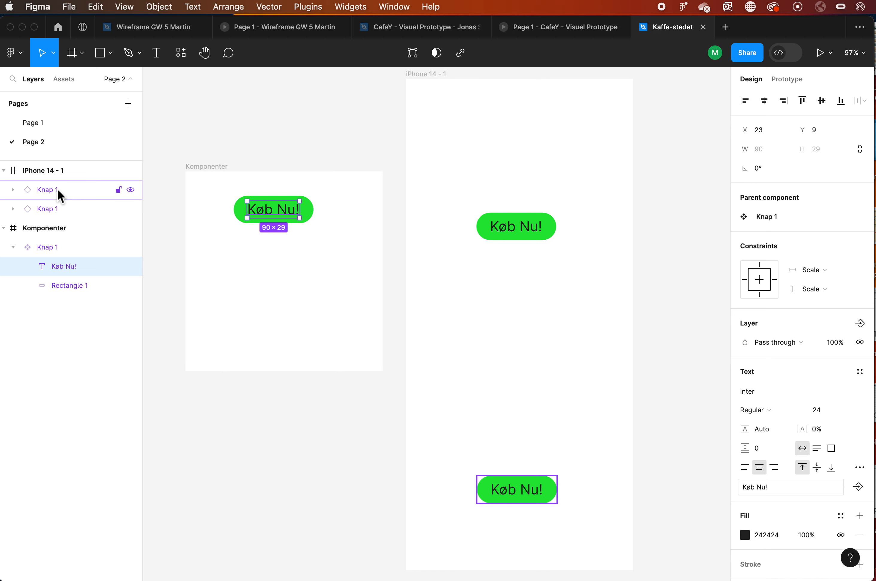
double_click(280, 215)
double_click(279, 209)
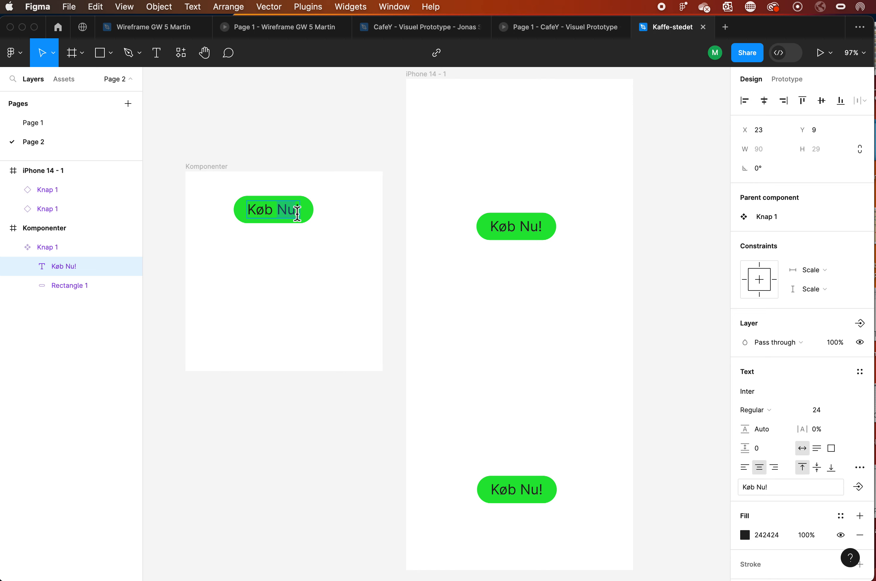
key(BackSpace)
key(BackSpace)
key(BackSpace)
key(BackSpace)
key(BackSpace)
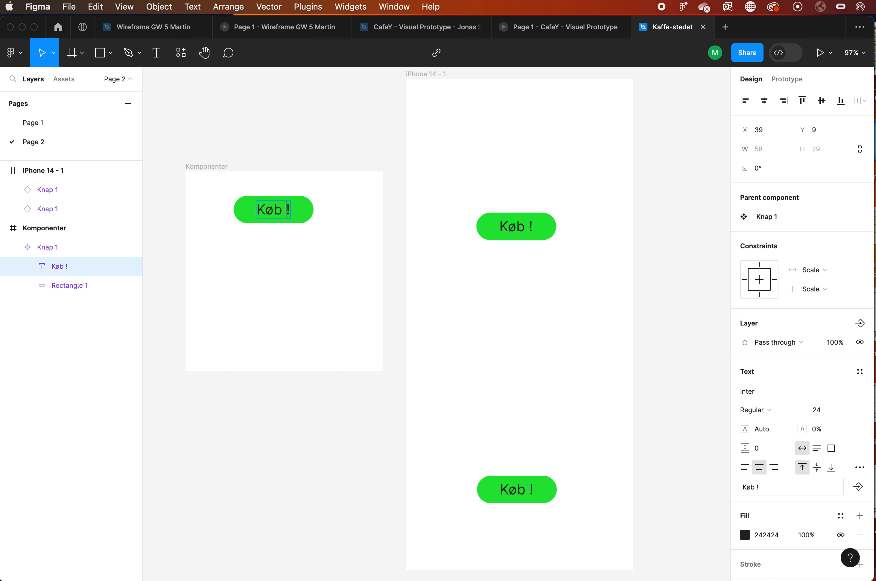
text(Læs mer)
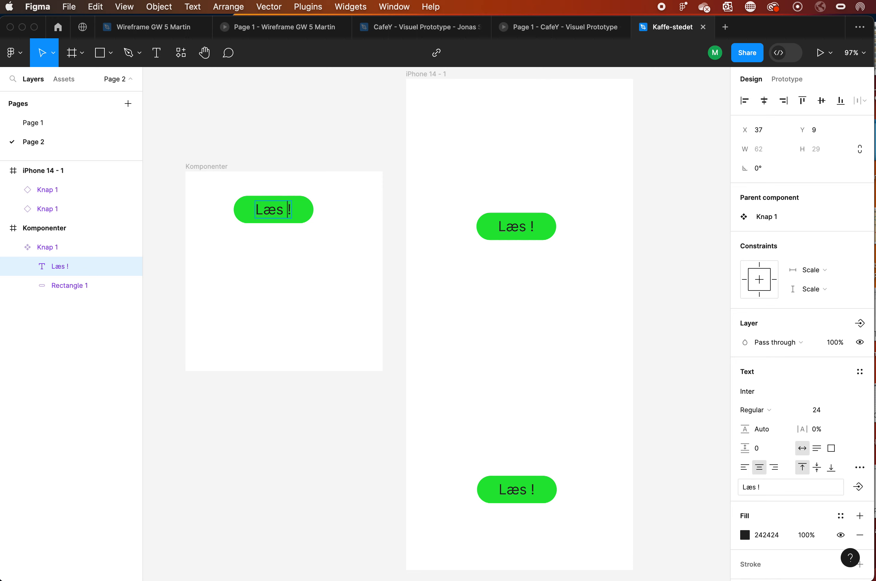
text(e)
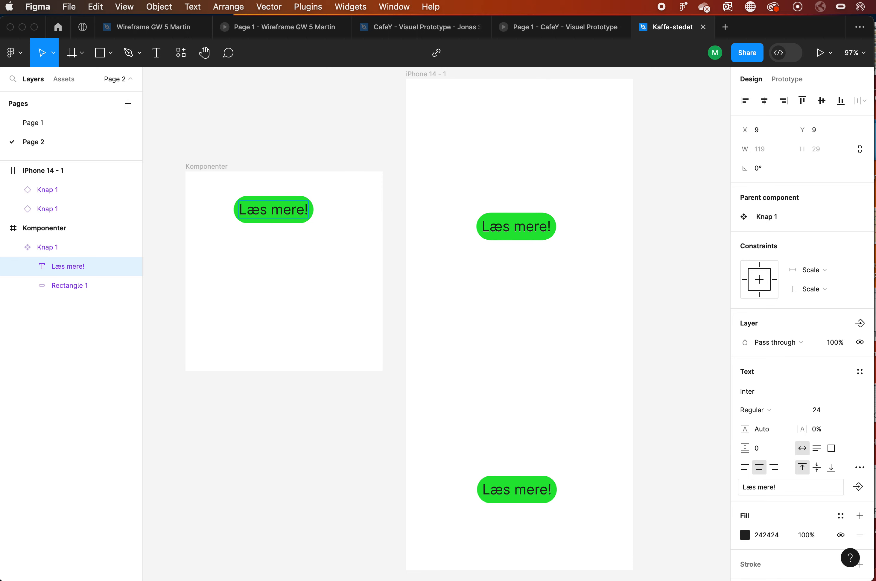
key(Delete)
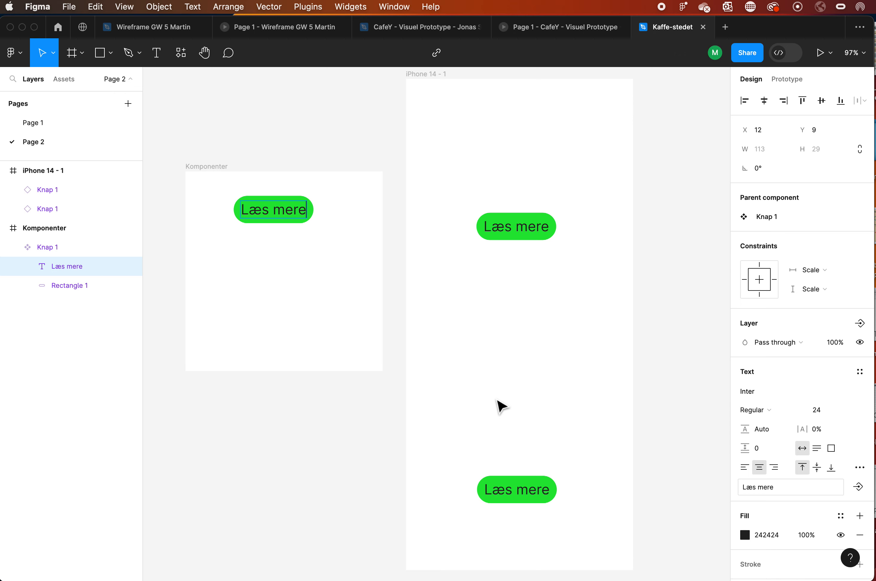
key(Escape)
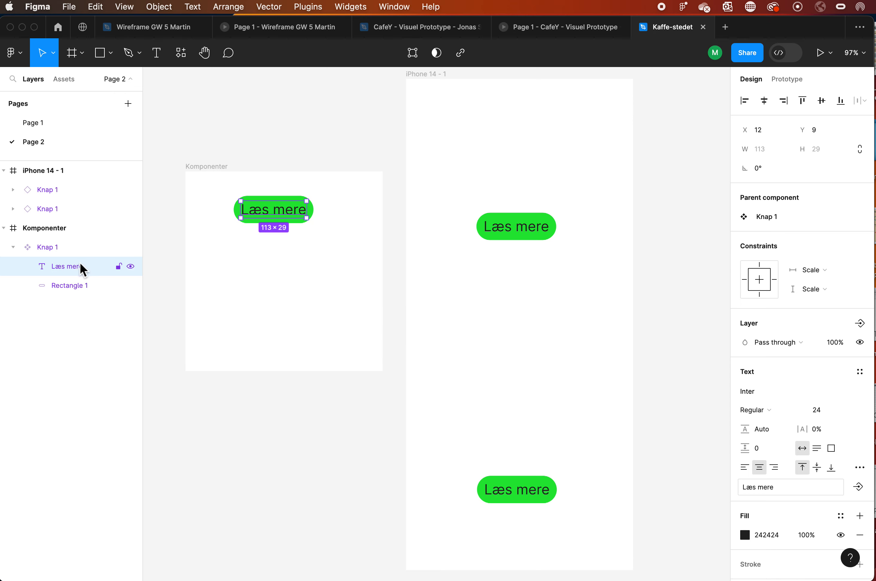
Change the fill of Rectangle 1 in the main Knap 1 component to turquoise, 23DAE5
click(72, 291)
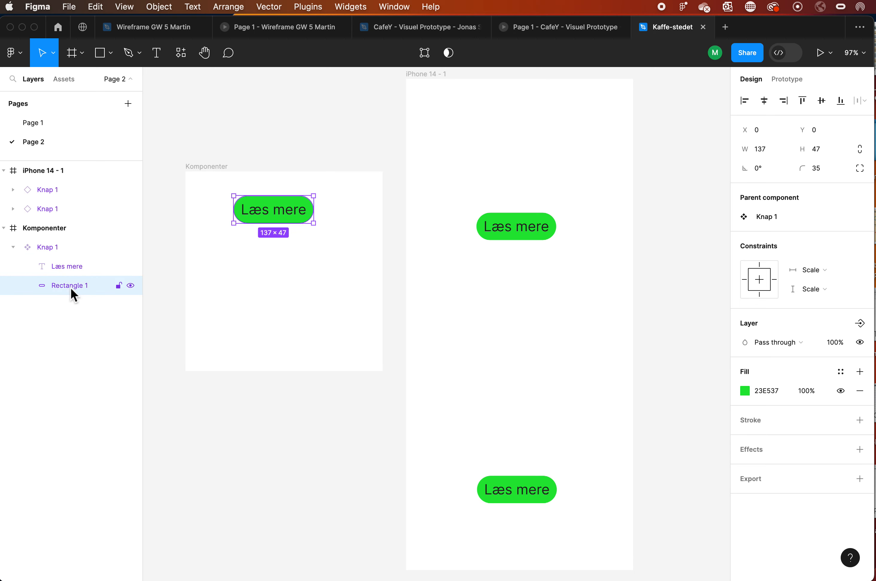
click(745, 392)
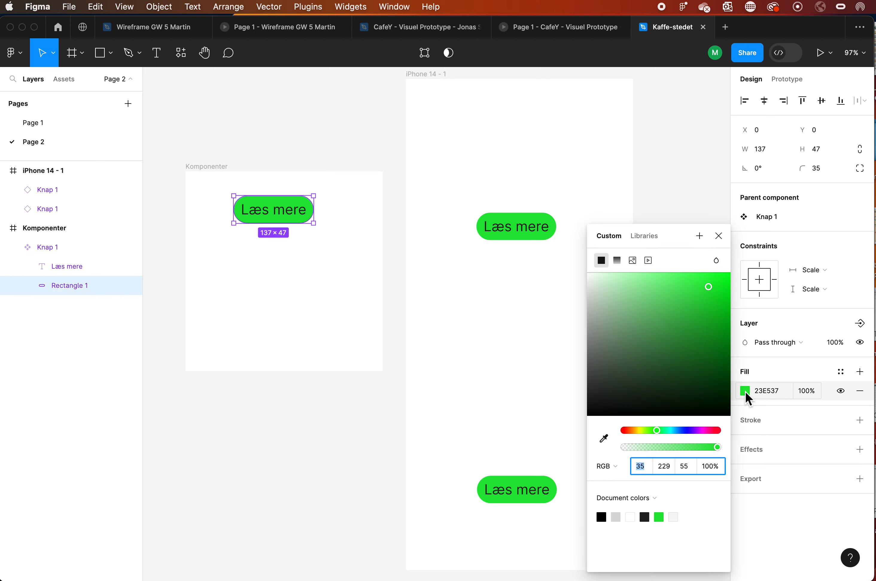
click(661, 430)
drag(665, 434, 678, 433)
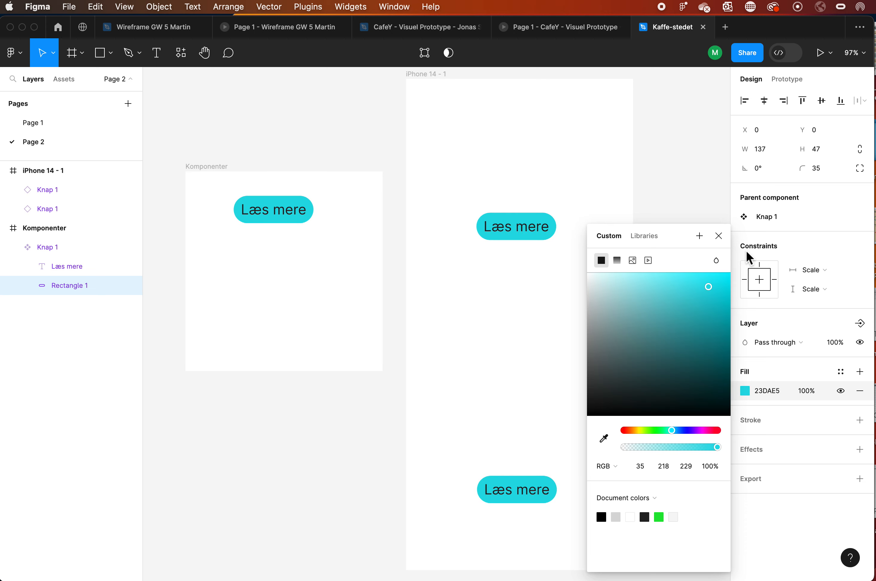
click(718, 236)
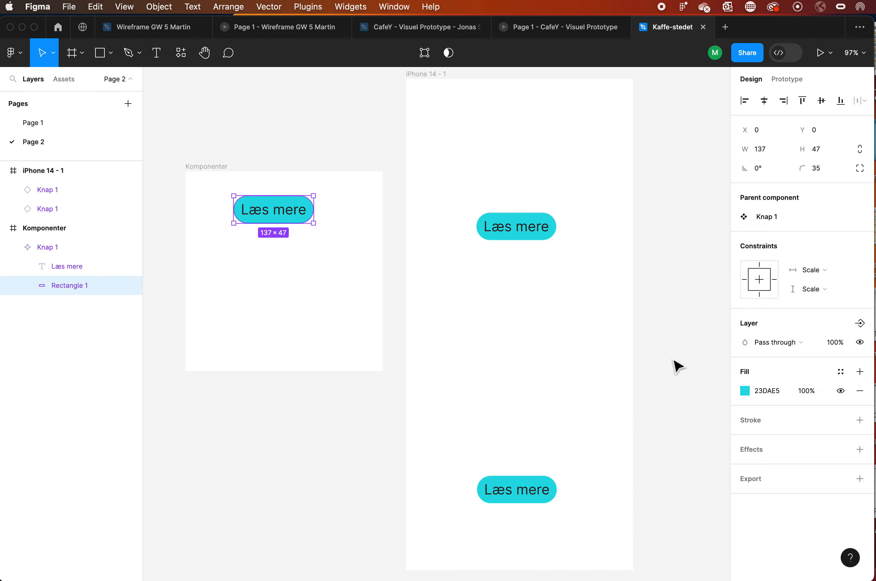